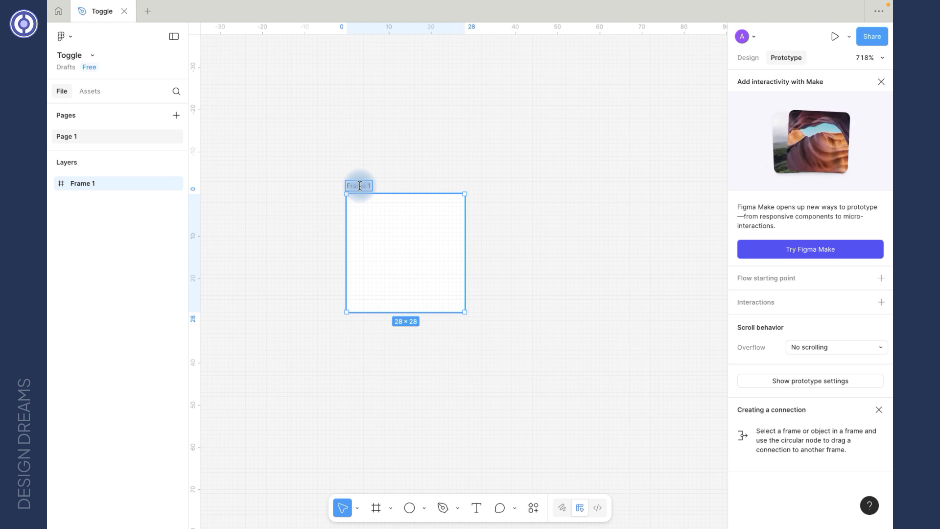
Step: Rename the 28 × 28 frame to toggle switch
key("BackSpace")
key("BackSpace")
key("BackSpace")
type("le switch")
key("Return")
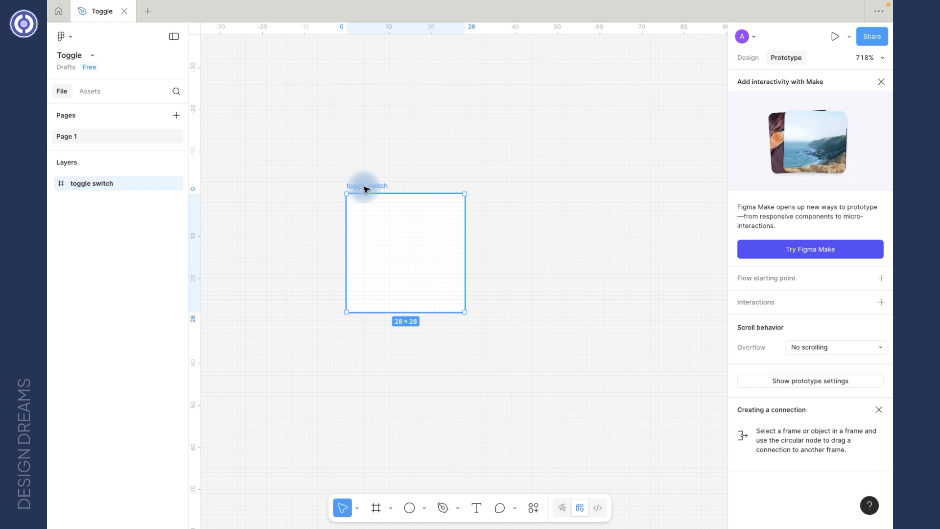
Step: Add auto layout to the toggle switch frame and wrap it in a new auto layout frame
key("shift+a")
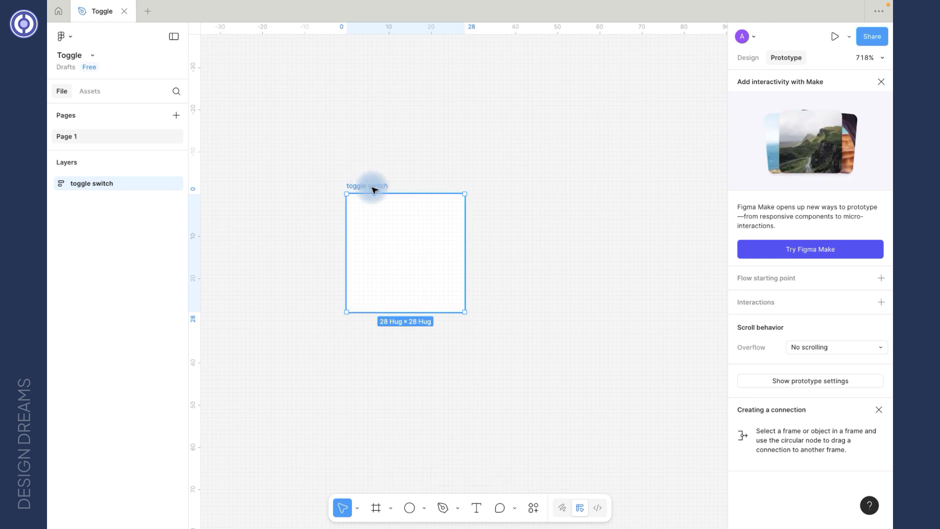
key("shift+a")
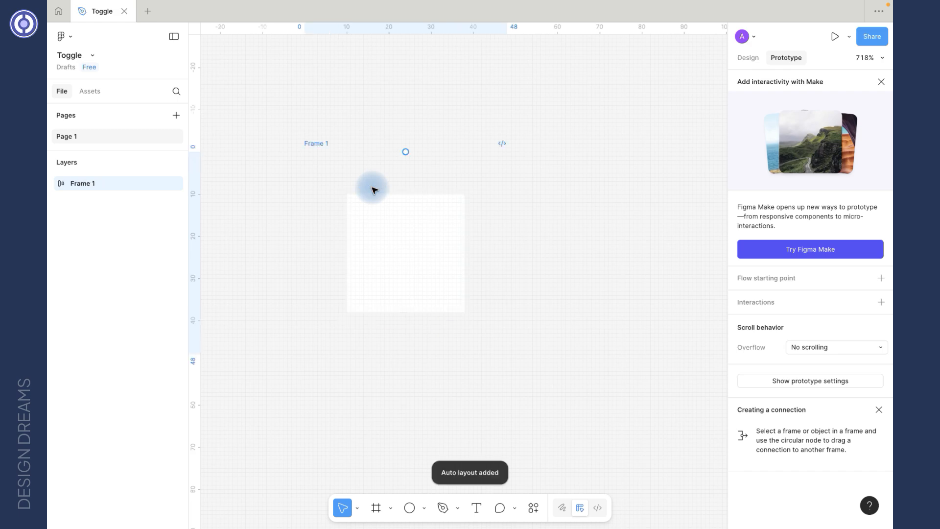
Step: Rename the wrapping frame to toggle/false
double_click(319, 144)
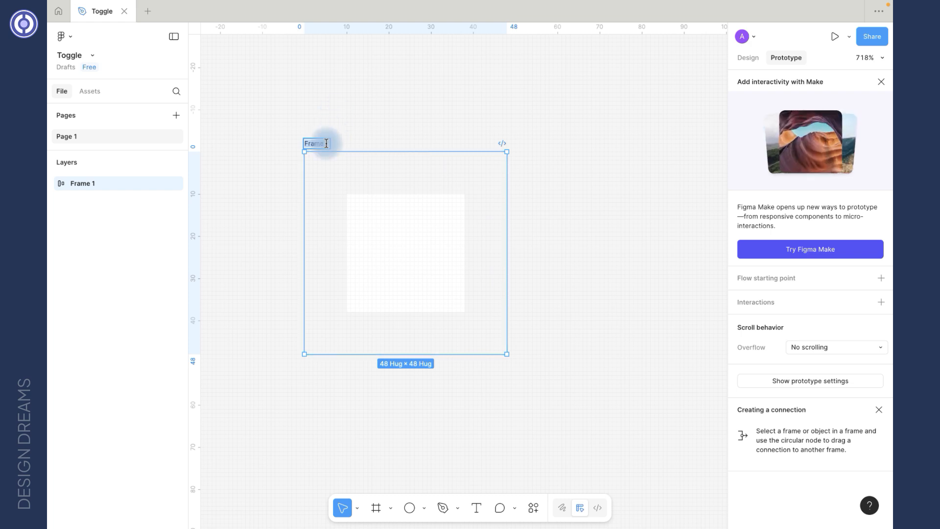
type("toggle/false")
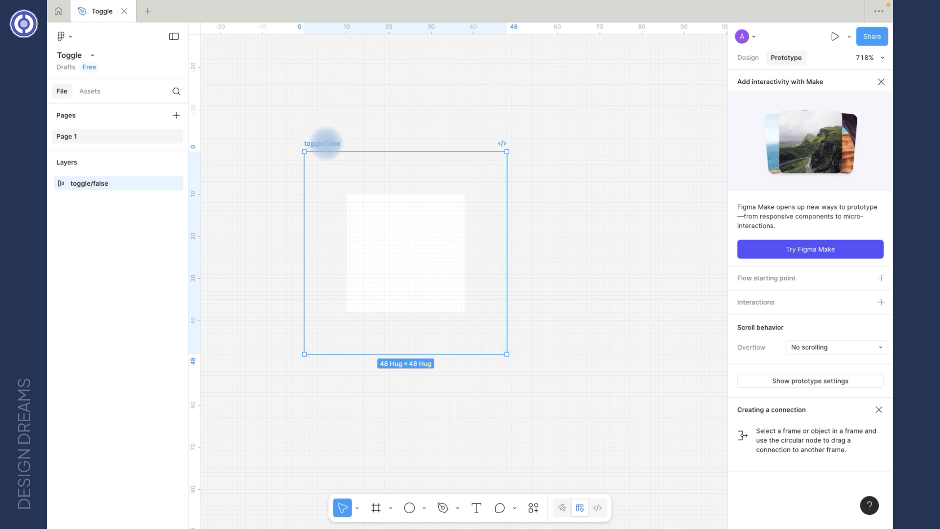
Step: Duplicate the toggle switch frame inside toggle/false
left_click(391, 241)
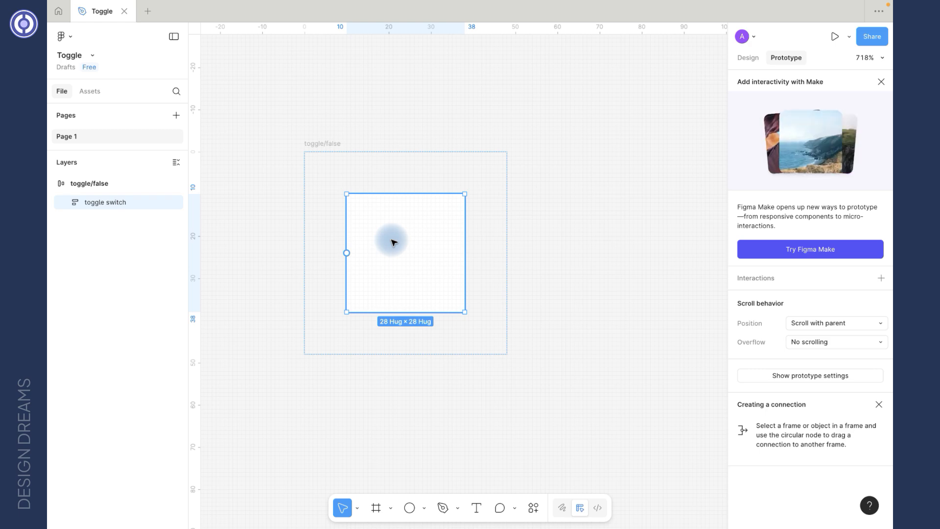
key("ctrl+d")
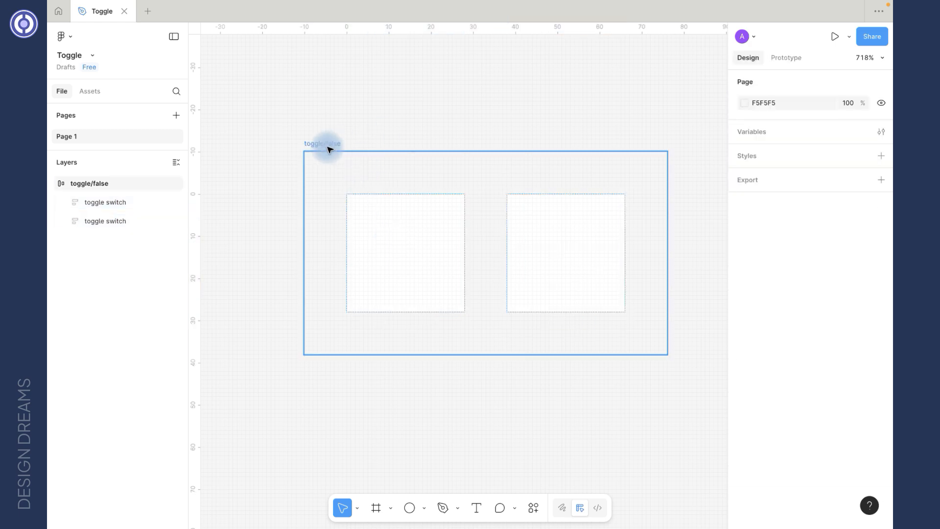
Step: Add a white fill to the toggle/false frame
left_click(329, 146)
scroll(788, 378, "down", 3)
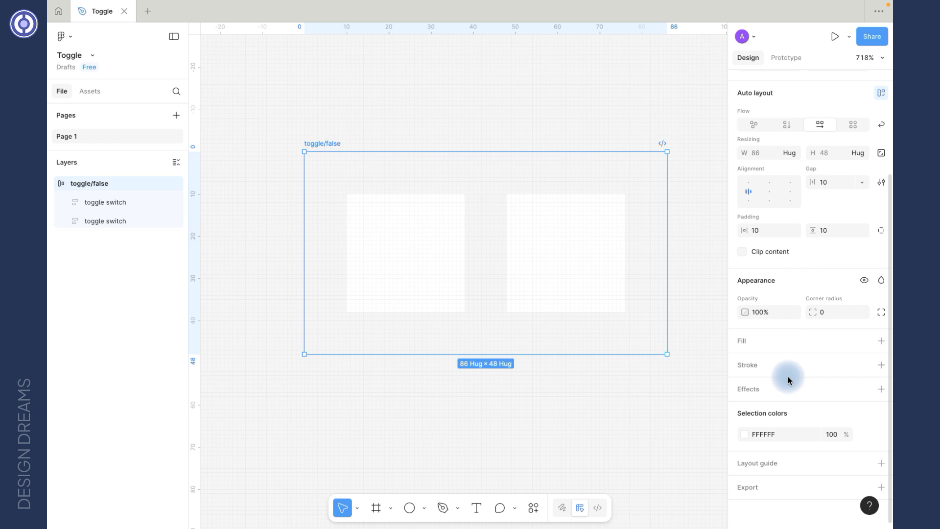
scroll(741, 360, "up", 3)
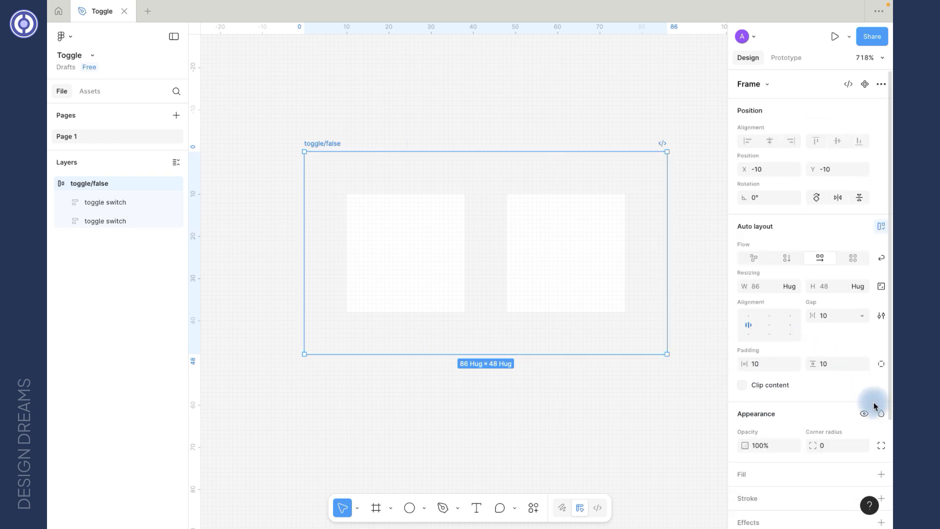
scroll(861, 382, "down", 2)
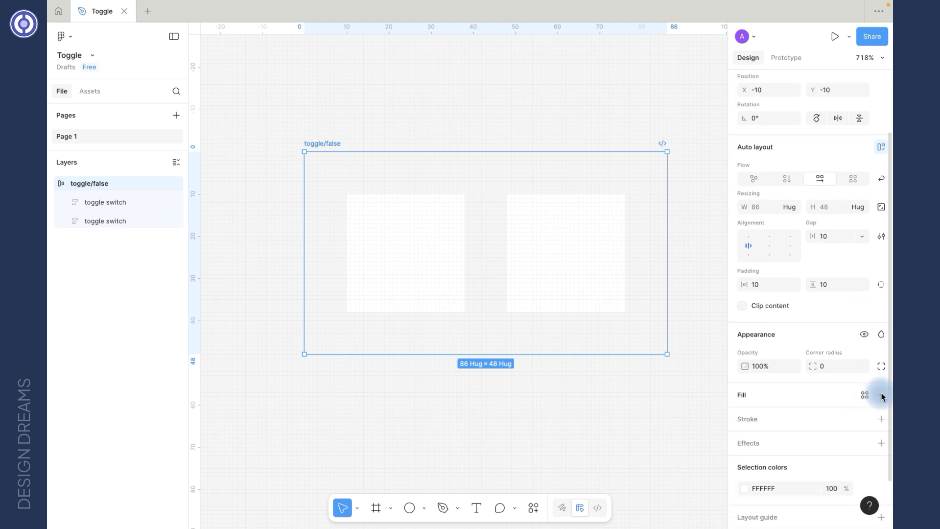
left_click(880, 396)
Step: Select both toggle switch frames and give them a gray C3C3C3 fill
left_click(434, 149)
left_click(406, 240)
left_click(599, 256, "shift")
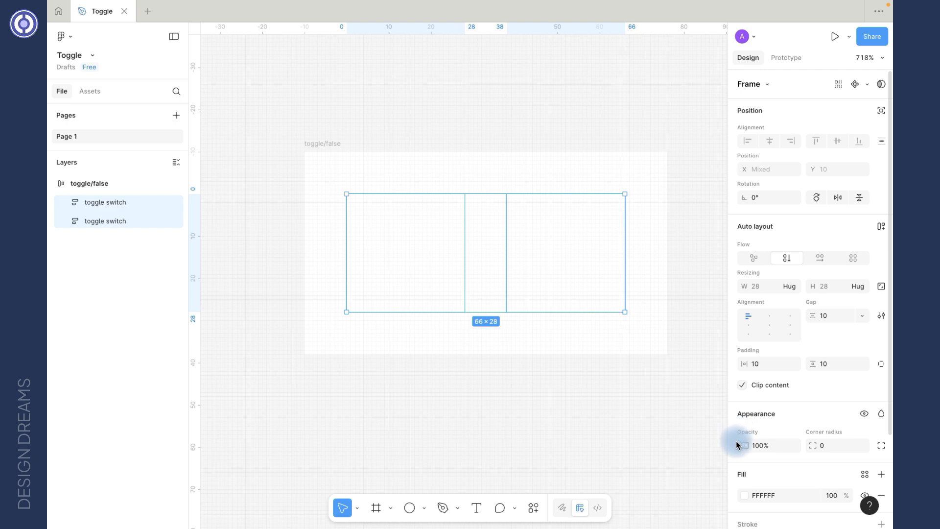
left_click(744, 495)
left_click_drag(596, 297, 594, 317)
Step: Set the corner radius of both toggle switch frames to 5
left_click(715, 242)
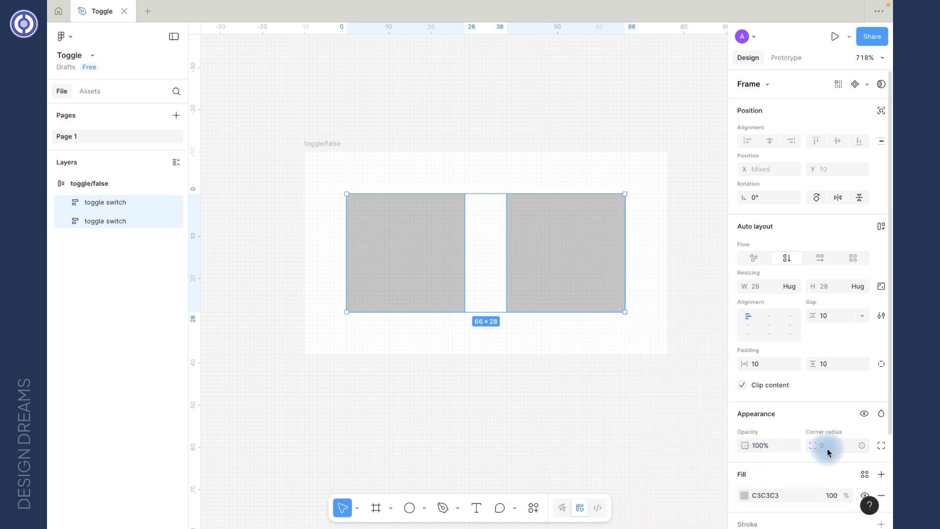
type("5")
key("Return")
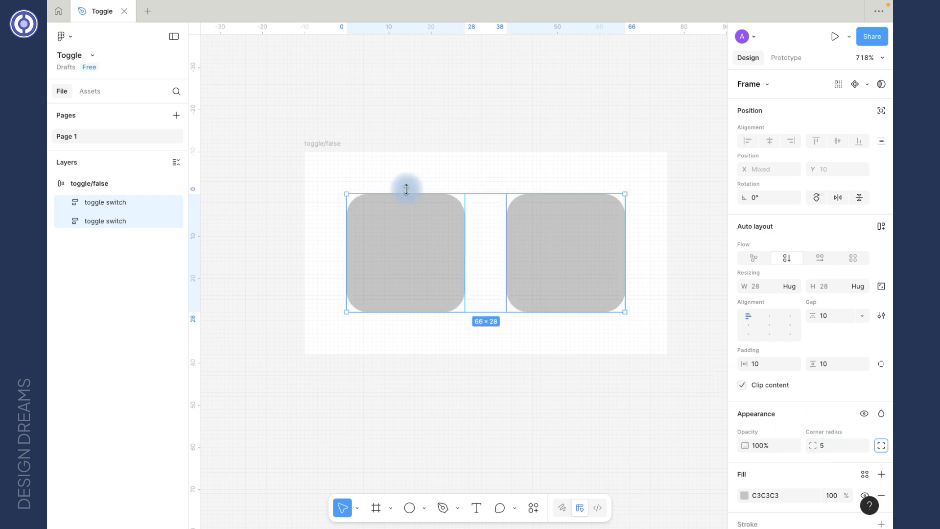
Step: Set the toggle/false frame's corner radius to 6
left_click(325, 144)
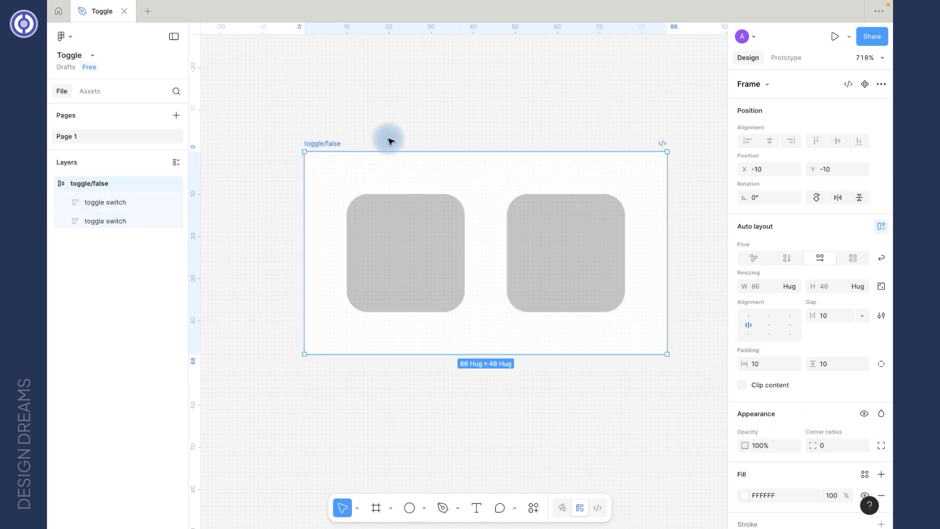
type("8")
key("Return")
left_click(401, 147)
Step: Set the toggle/false frame's horizontal and vertical padding to 4
scroll(399, 153, "up", 1)
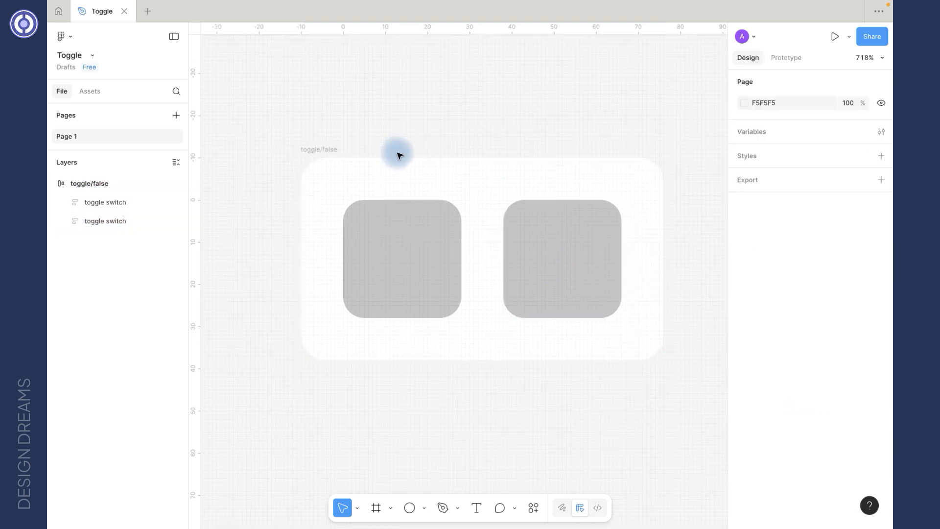
left_click(332, 151)
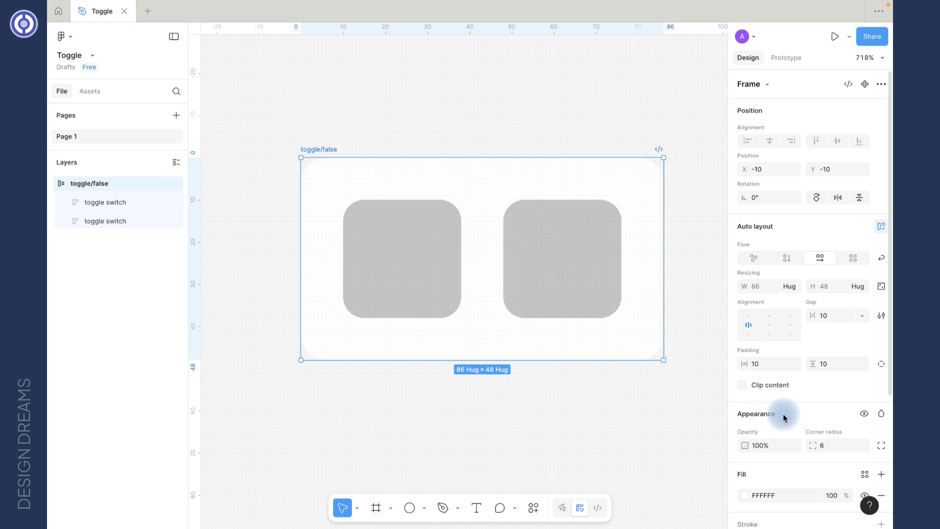
scroll(784, 416, "down", 3)
scroll(774, 343, "up", 2)
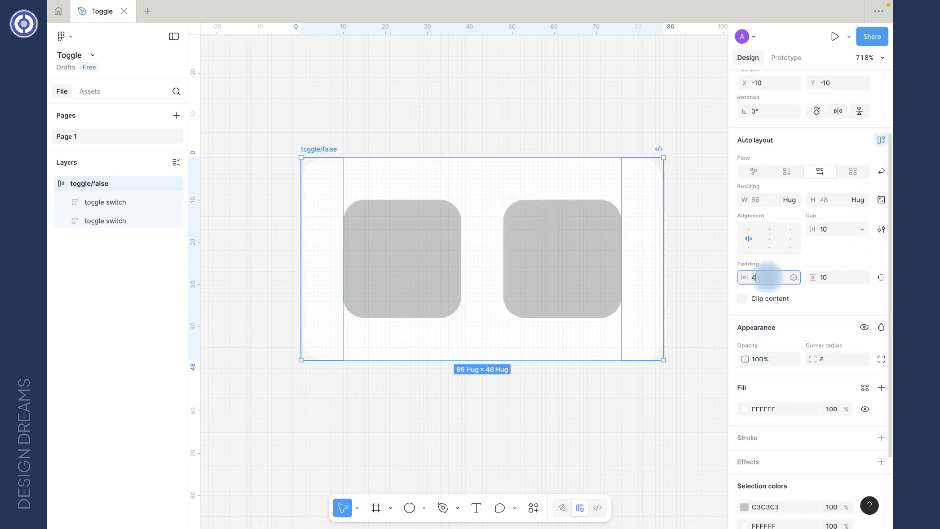
key("Tab")
type("4")
key("Tab")
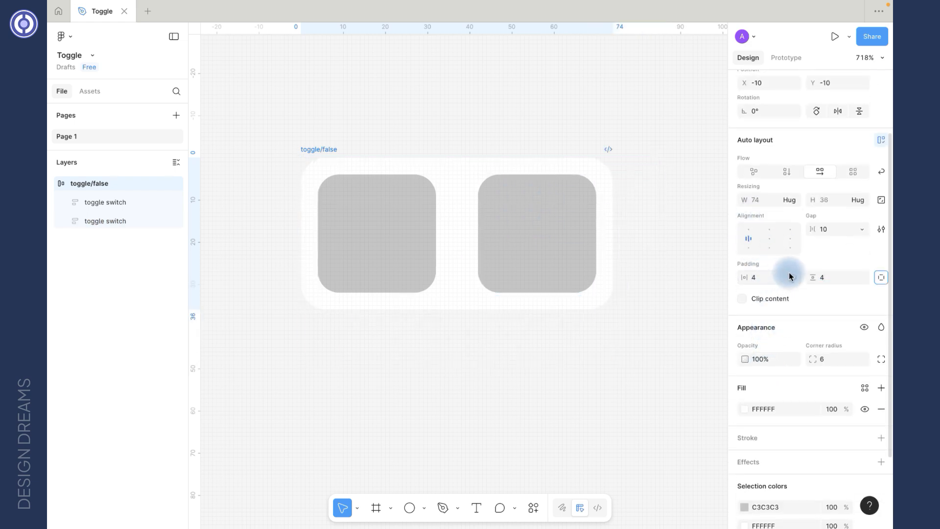
Step: Set the gap between the two switch frames to 4
left_click(460, 232)
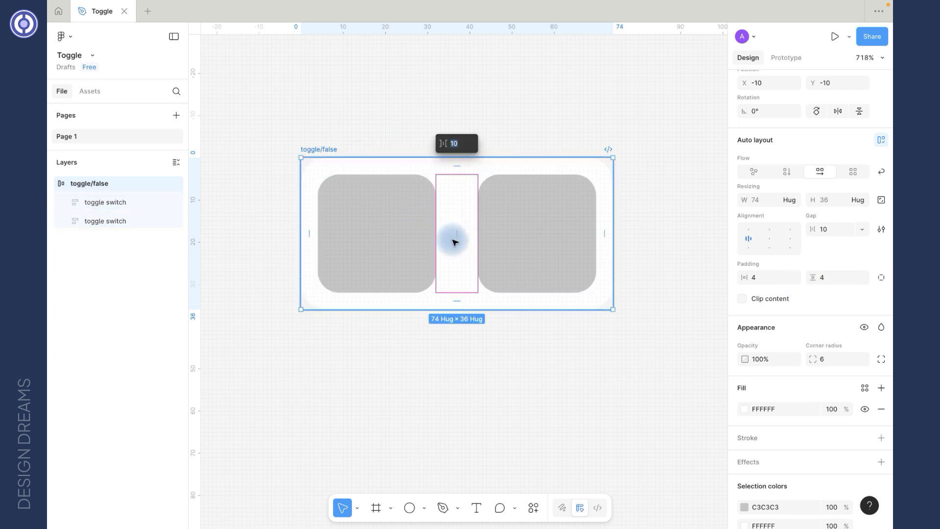
left_click(838, 234)
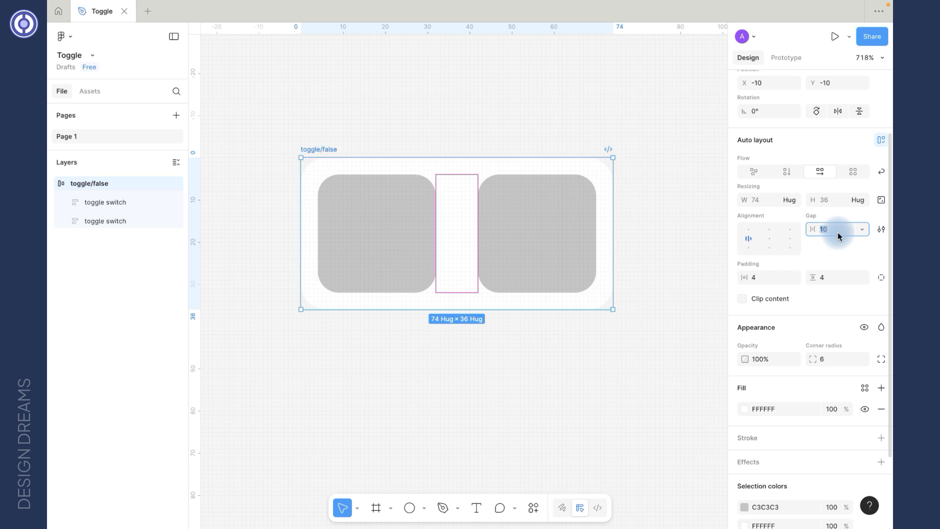
key("Return")
Step: Add a stroke to toggle/false and sample the gray C3C3C3 from a switch as its color
scroll(842, 336, "down", 4)
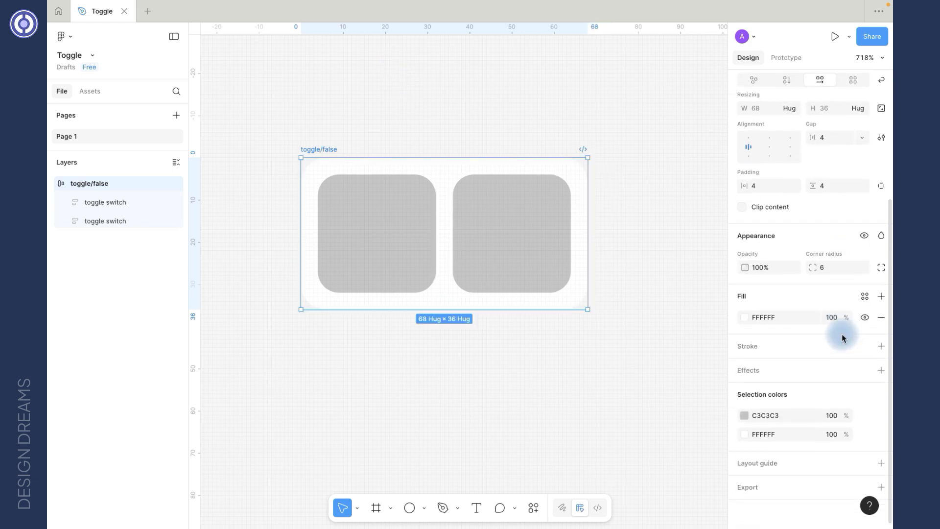
left_click(881, 349)
left_click(744, 367)
left_click(603, 431)
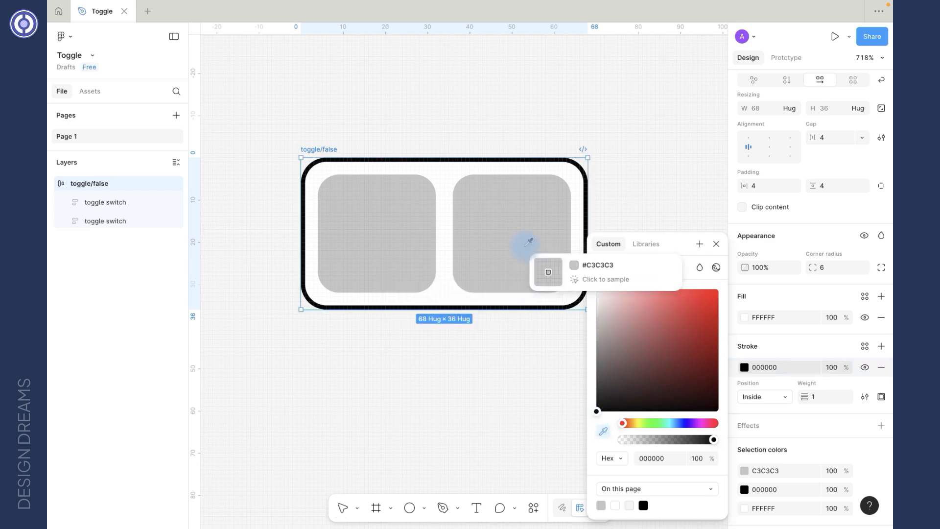
left_click(529, 241)
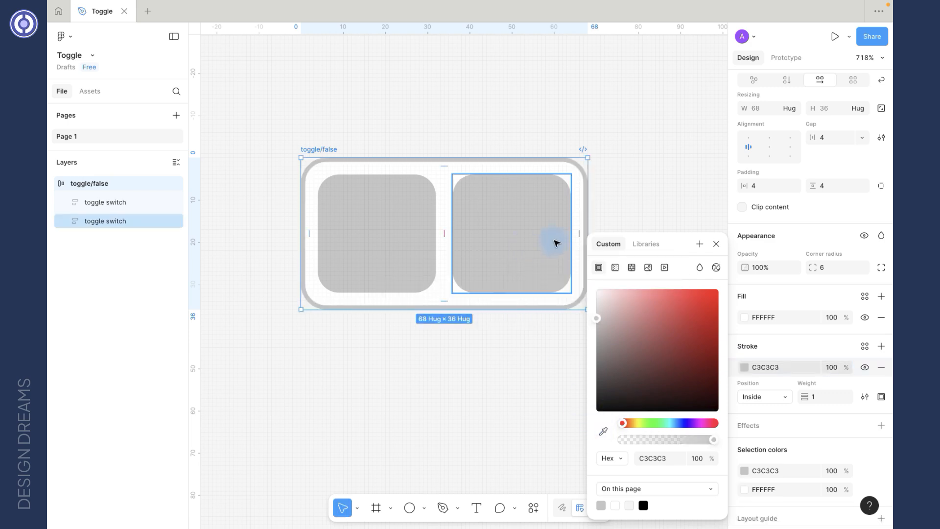
left_click(716, 244)
left_click(656, 156)
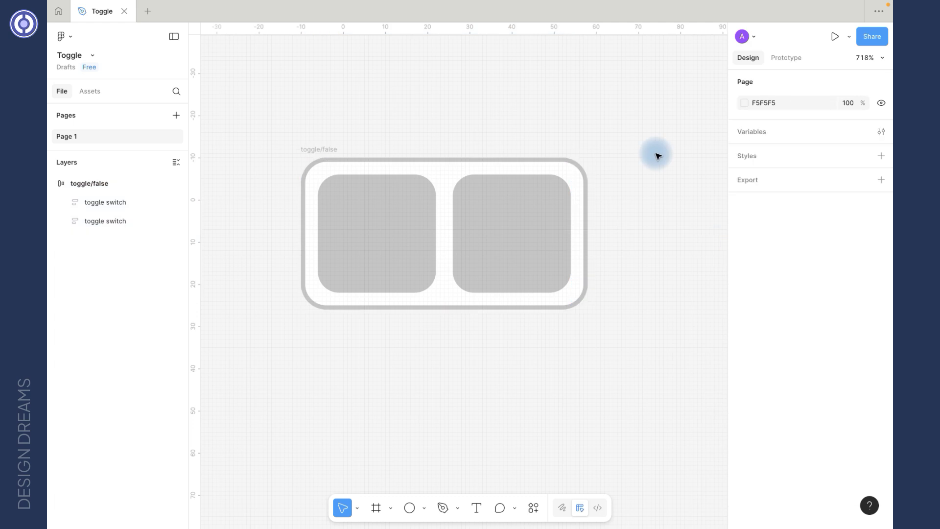
Step: Duplicate toggle/false by moving a copy below the original
left_click(325, 151)
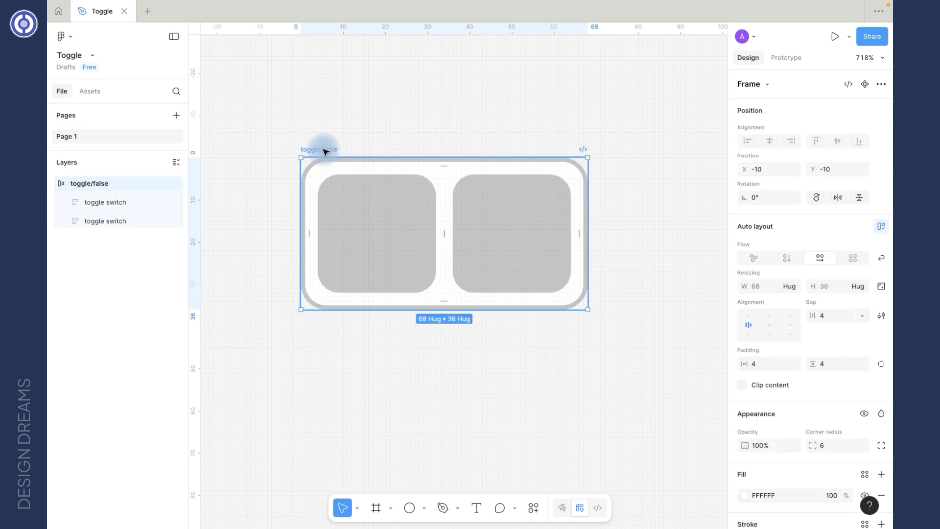
left_click_drag(327, 152, 316, 337)
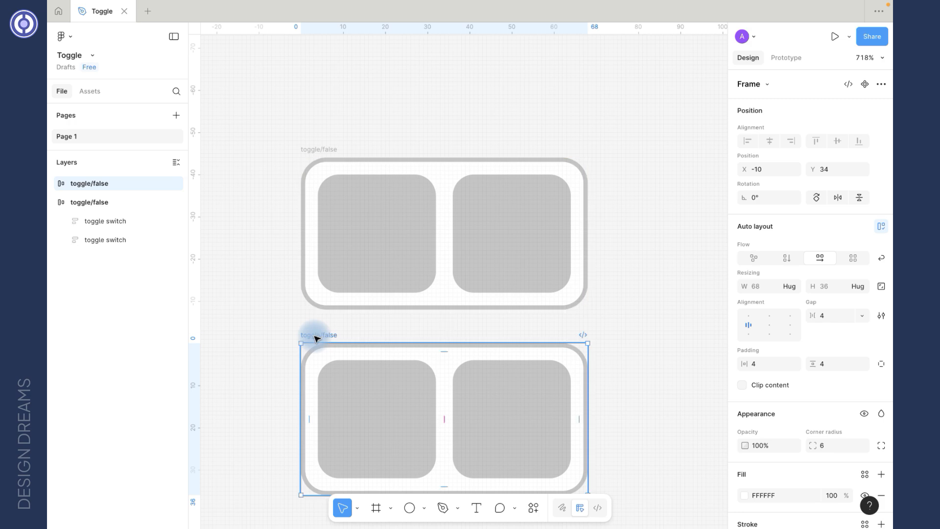
Step: Rename the copy to toggle/true
scroll(316, 337, "down", 3)
double_click(317, 256)
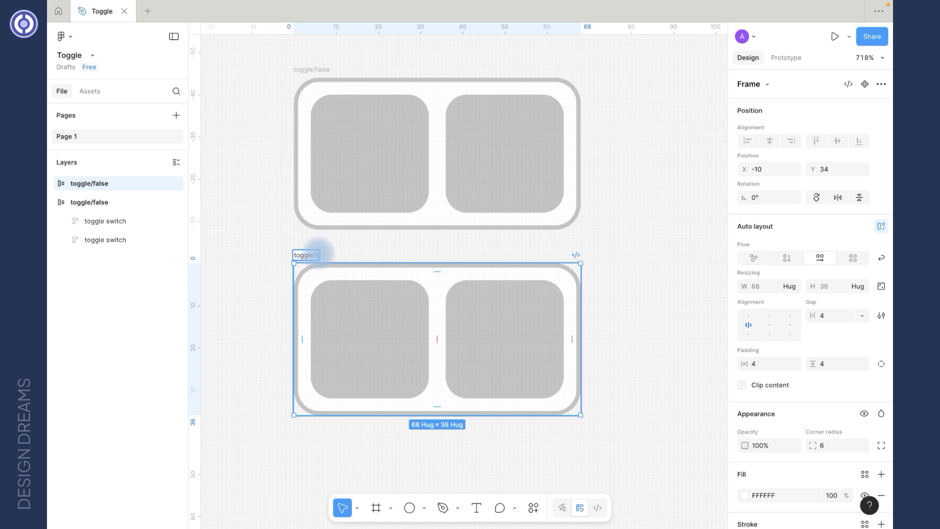
type("toggle/true")
key("Return")
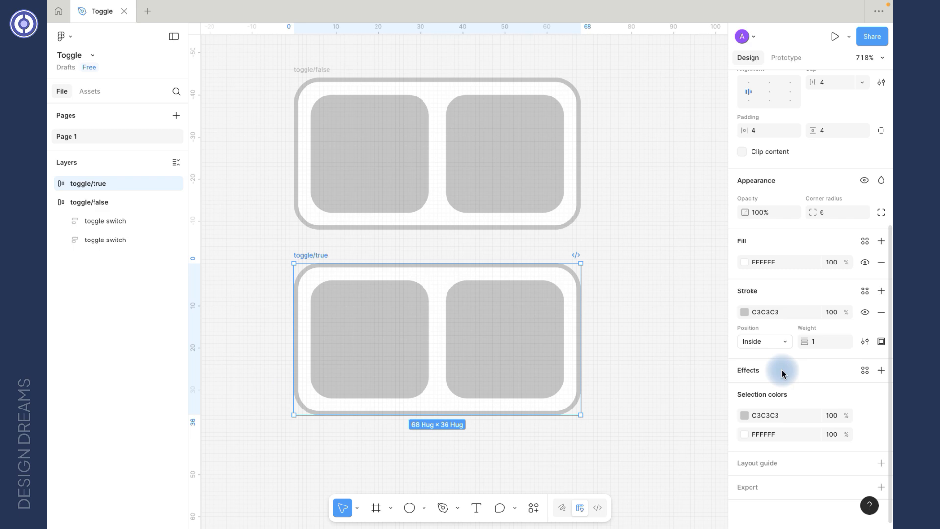
Step: Change the gray selection color of toggle/true to purple E856F8
left_click(745, 419)
left_click(697, 422)
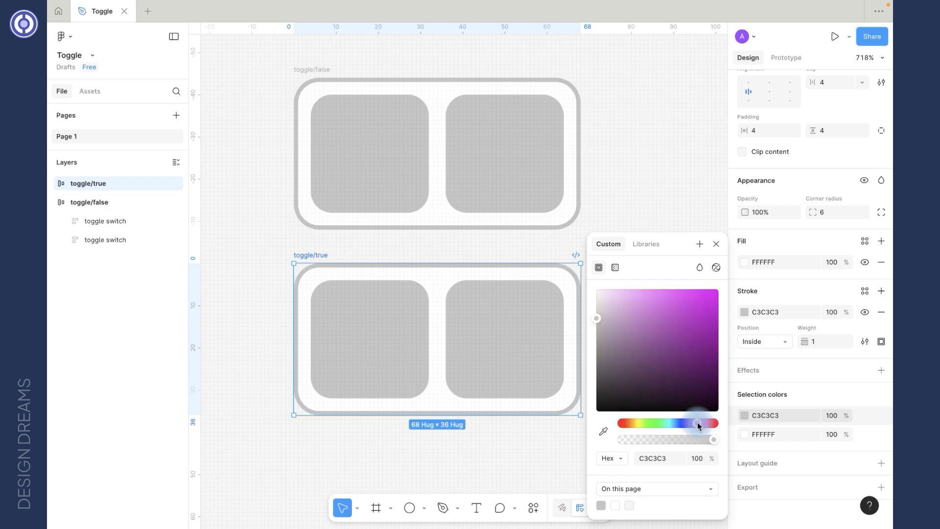
left_click_drag(684, 309, 676, 297)
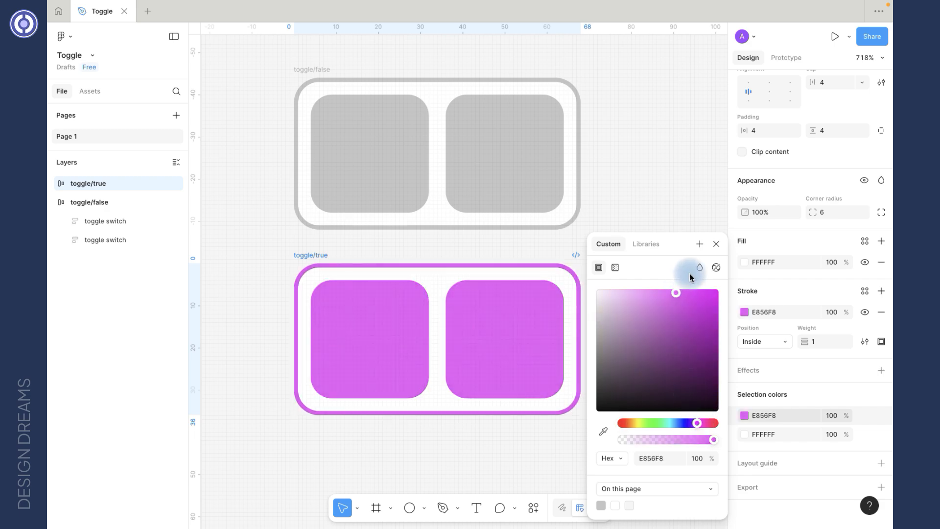
left_click(638, 226)
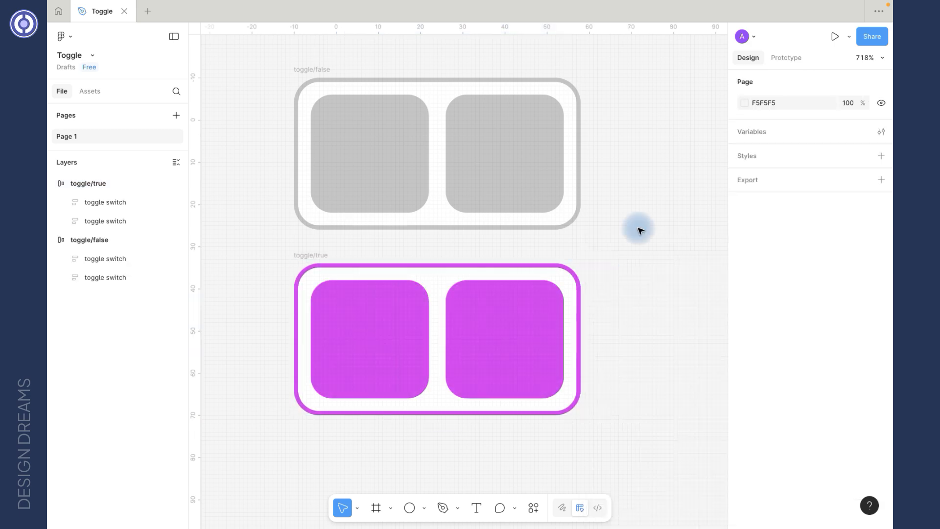
Step: Select both toggle frames and set their width to fixed 68
left_click(318, 71)
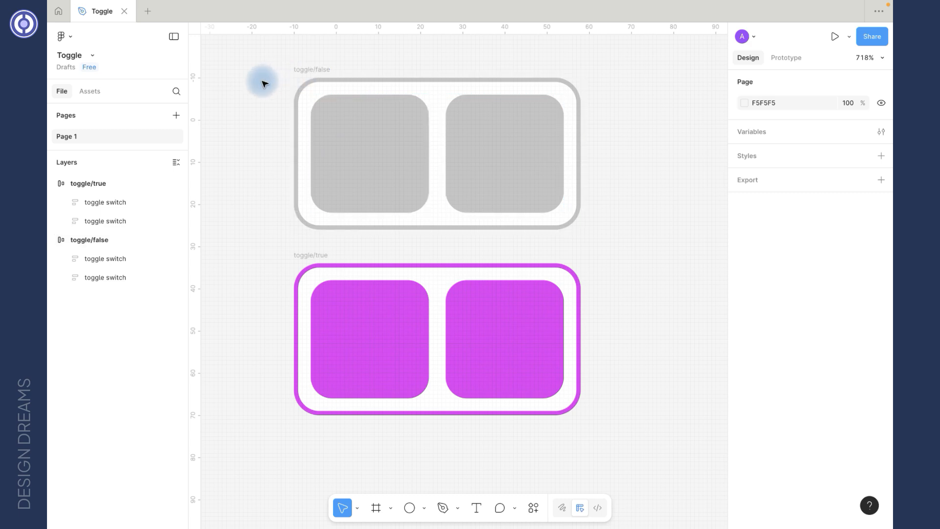
left_click(319, 68)
left_click(307, 258, "shift")
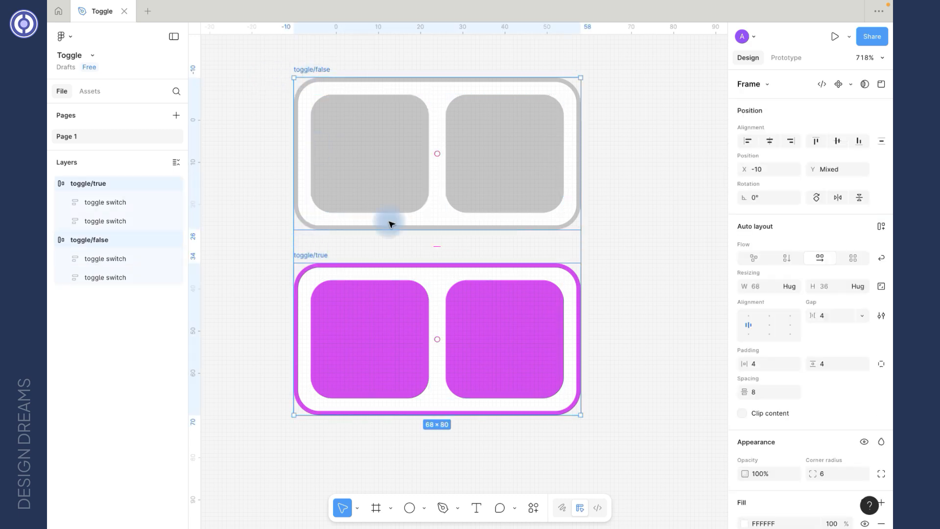
left_click(795, 289)
left_click(791, 274)
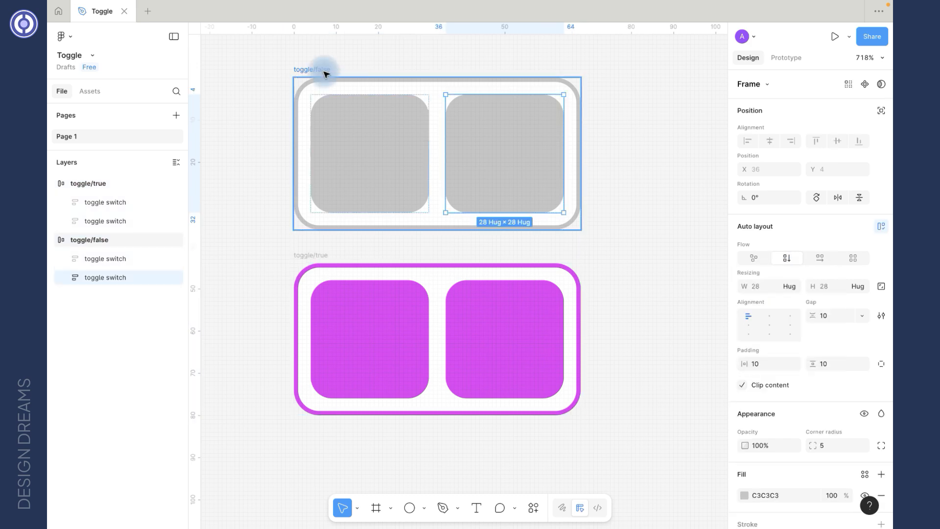
left_click(320, 71)
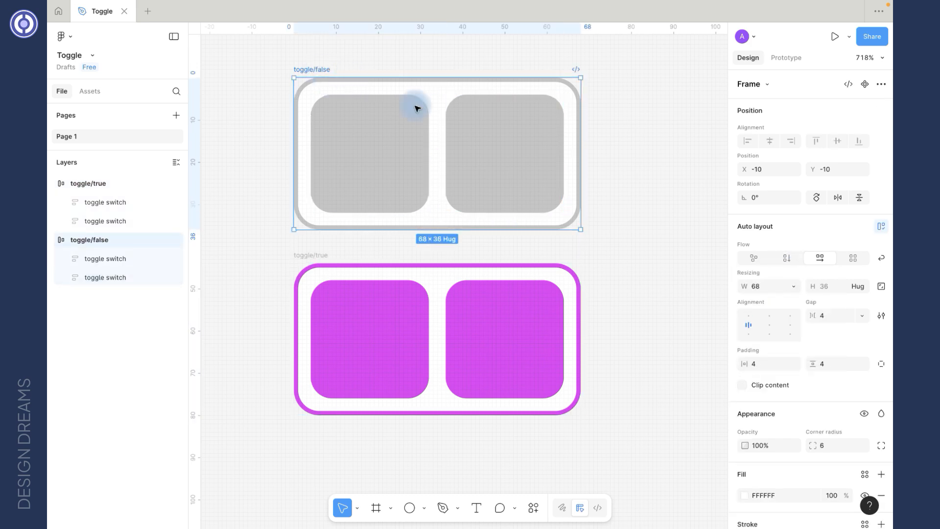
Step: Delete the right knob from toggle/false and the left knob from toggle/true
left_click(473, 137)
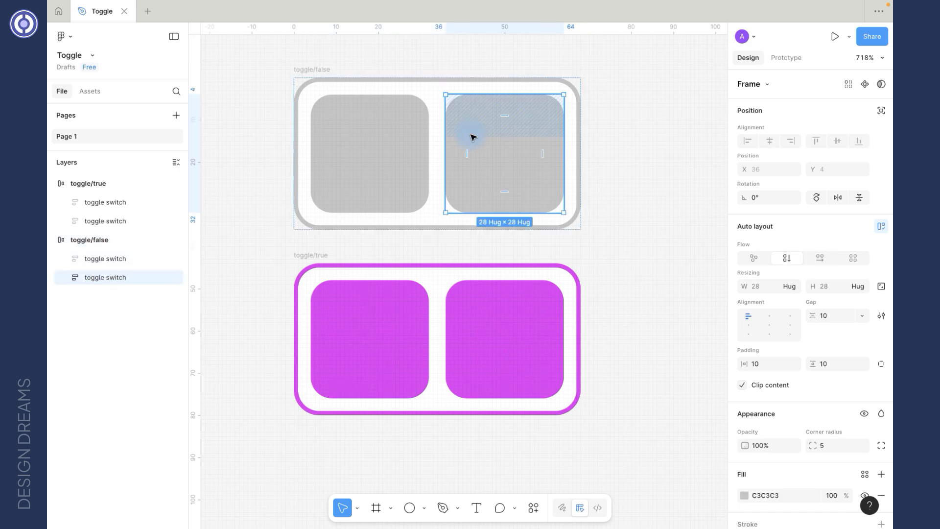
key("Delete")
left_click(311, 254)
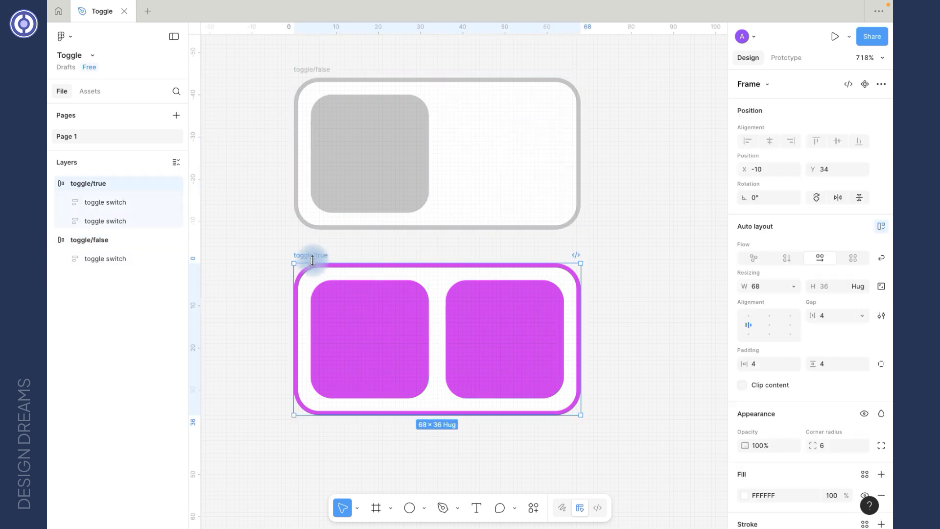
left_click(371, 328)
key("Delete")
Step: Align the contents of toggle/true to the right-centre
left_click(474, 291)
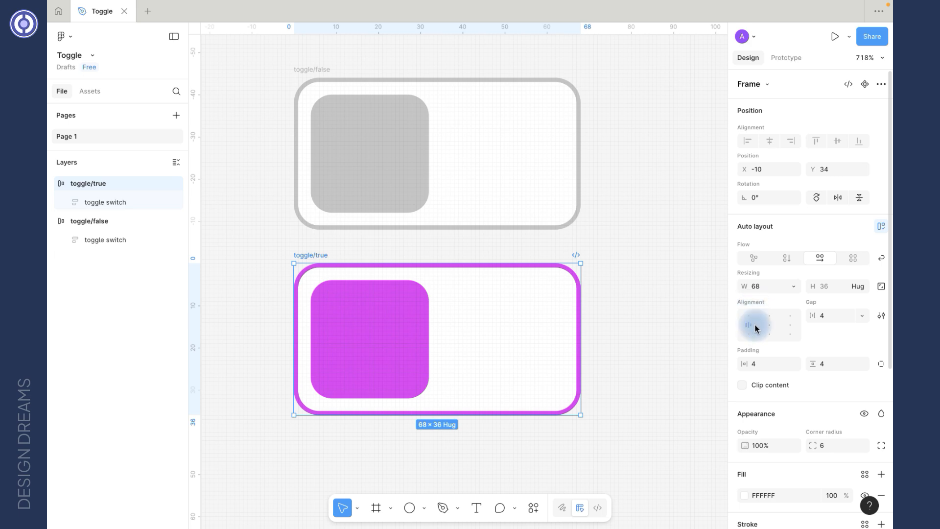
left_click(790, 327)
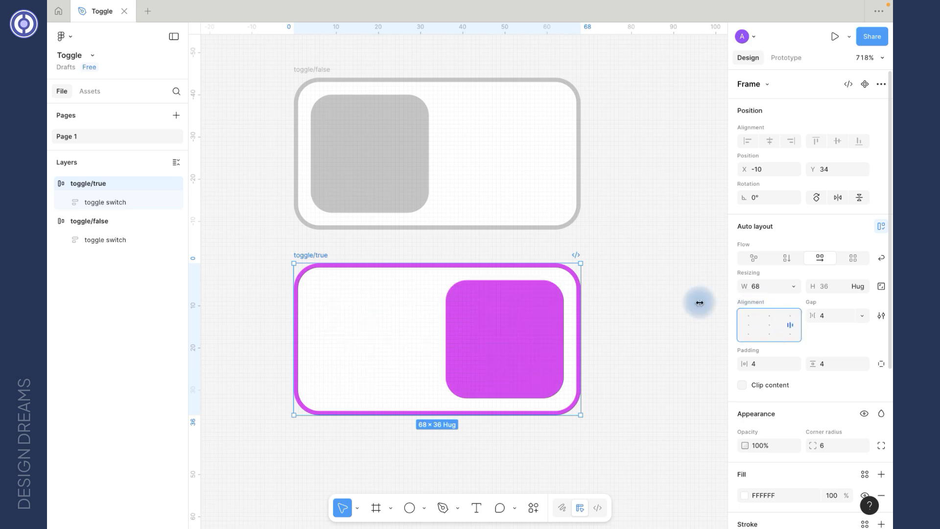
Step: Select both toggle frames and combine them into a component set
left_click(250, 59)
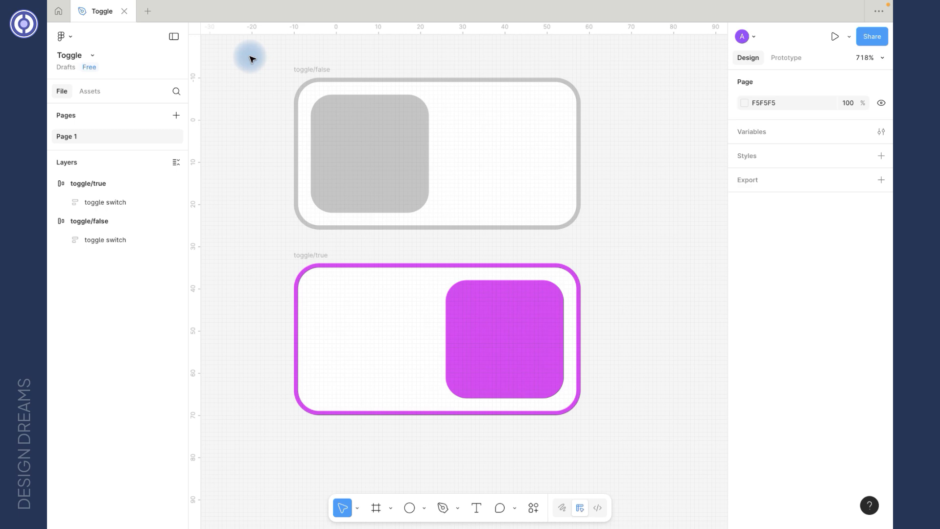
left_click_drag(249, 59, 613, 423)
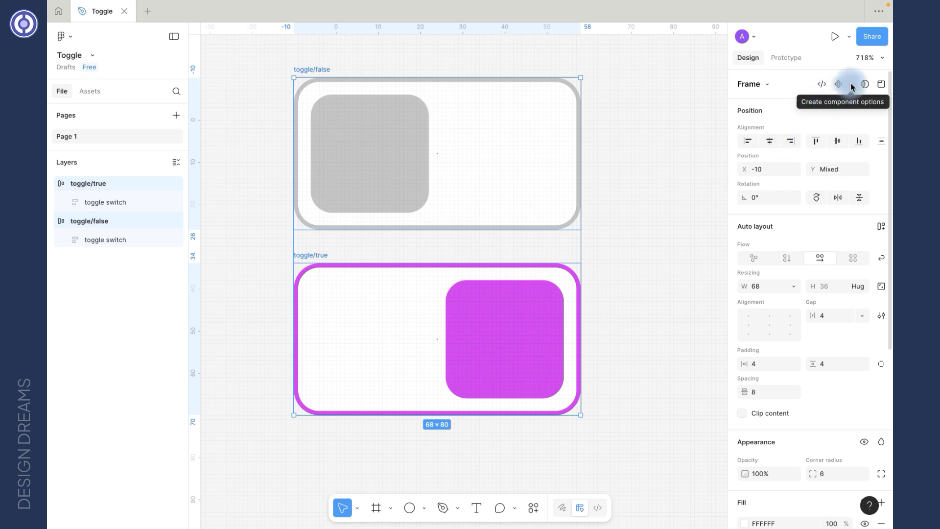
left_click(851, 87)
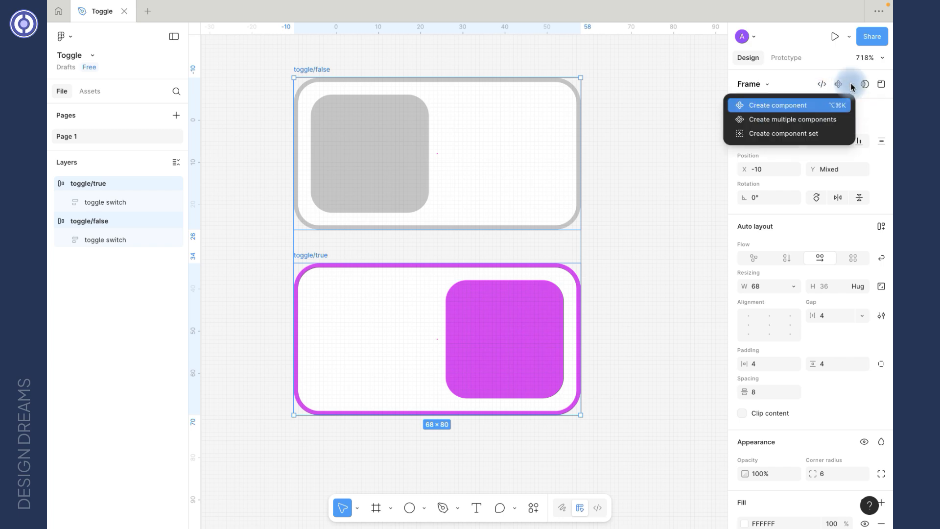
left_click(803, 133)
scroll(445, 251, "down", 5)
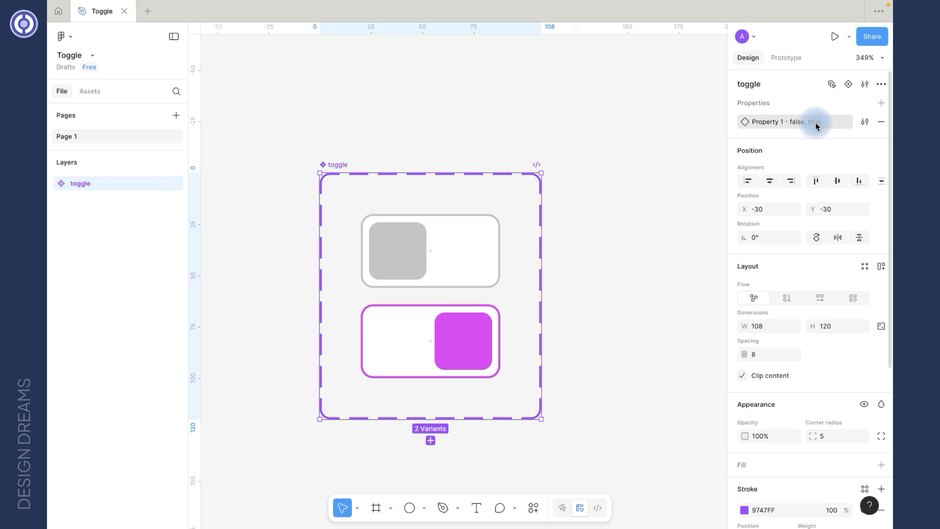
Step: Rename the component set's variant property to state
double_click(763, 123)
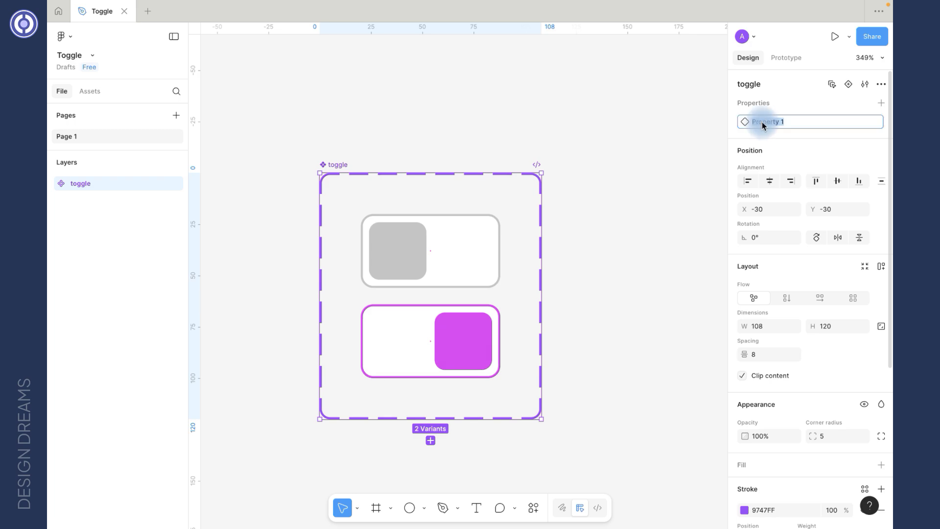
key("Return")
scroll(413, 287, "up", 1)
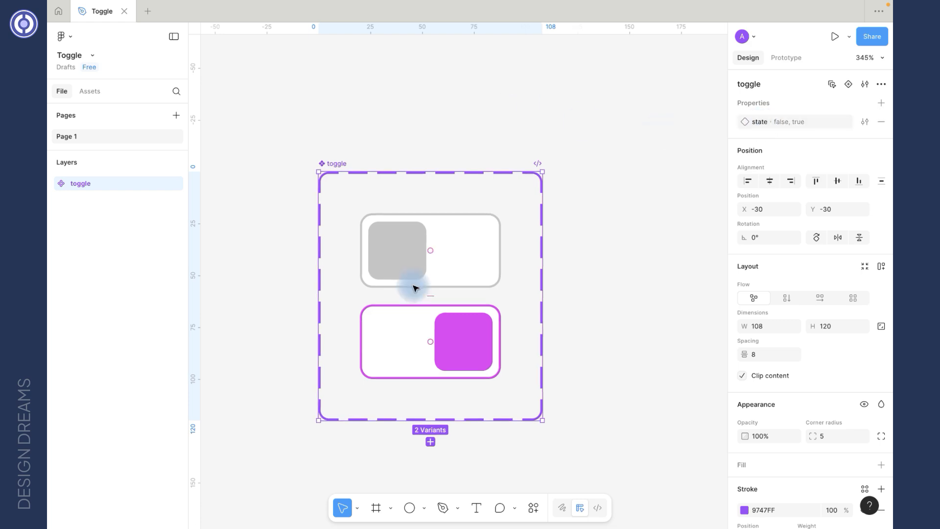
Step: In prototype mode, connect the state=false variant to state=true with an On click Change to interaction
left_click(782, 59)
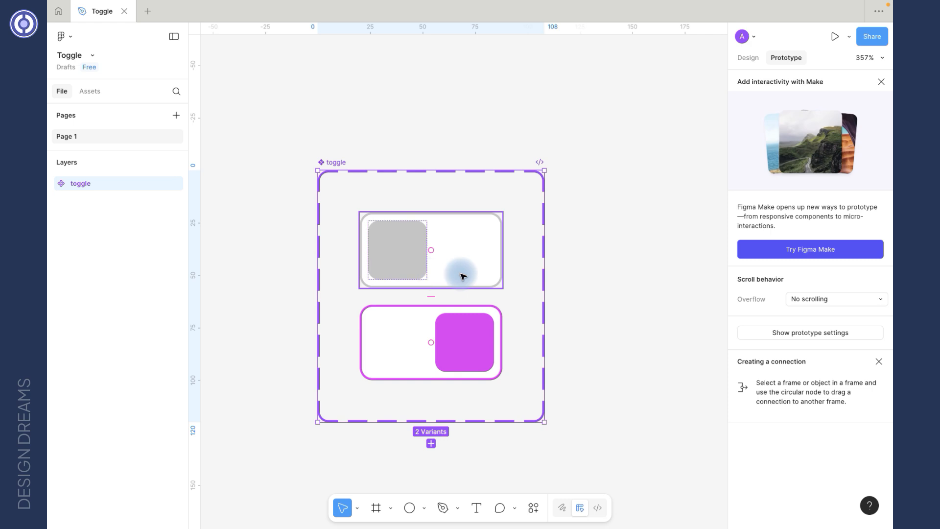
scroll(464, 277, "up", 5)
left_click(455, 199)
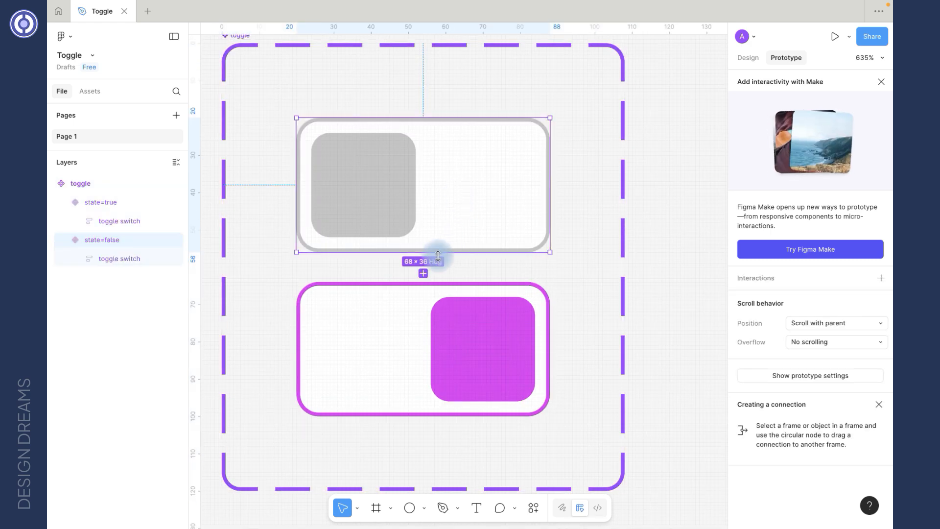
left_click_drag(423, 253, 428, 297)
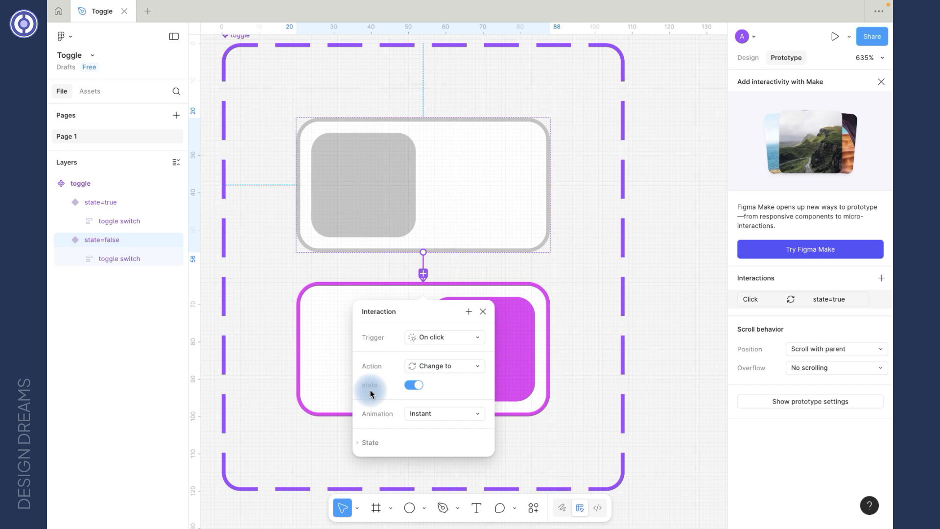
Step: Connect the state=true variant back to state=false with an On click Change to interaction
left_click(485, 283)
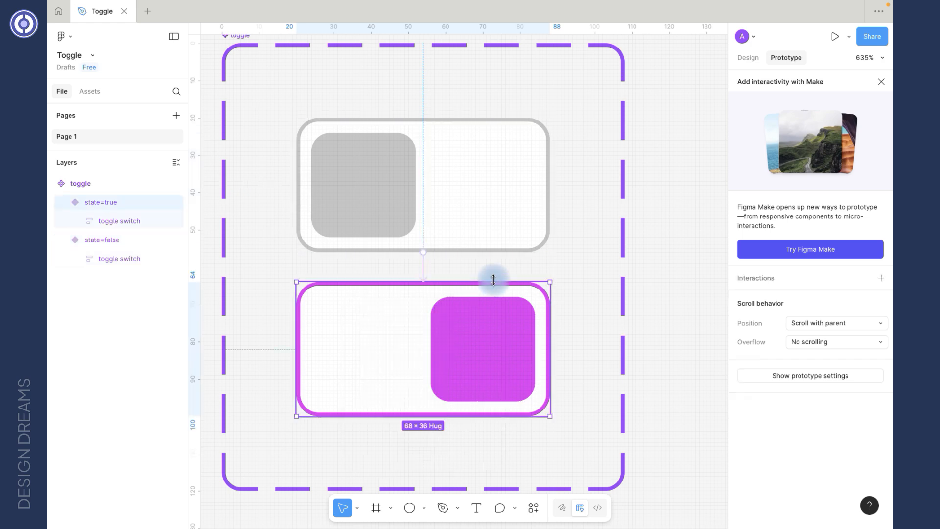
left_click_drag(434, 282, 456, 248)
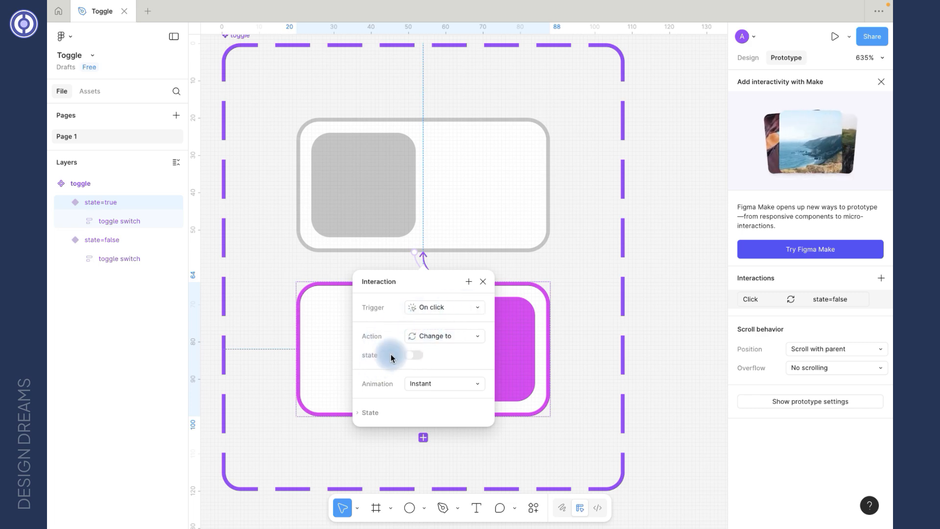
left_click(659, 160)
Step: Place an instance of the toggle component on the canvas above the component set
scroll(658, 160, "down", 3)
scroll(659, 160, "up", 3)
scroll(659, 160, "right", 2)
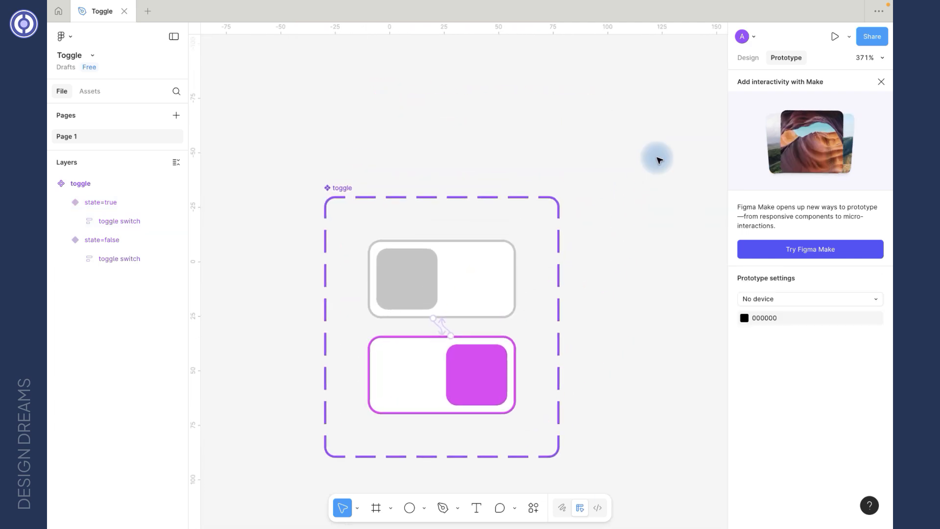
left_click(443, 300)
left_click_drag(443, 299, 447, 90)
scroll(447, 88, "up", 5)
left_click_drag(445, 238, 446, 163)
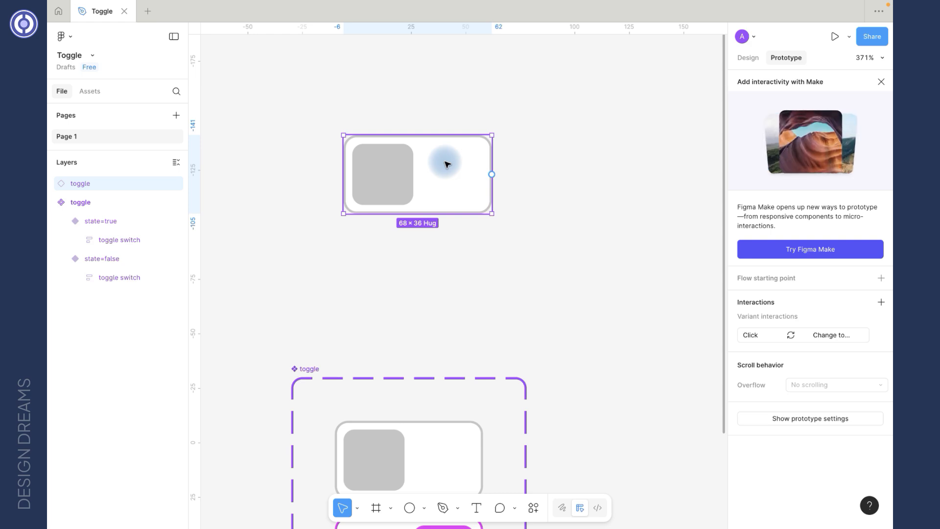
Step: Wrap the toggle instance in a frame and name the frame toggle button
right_click(447, 164)
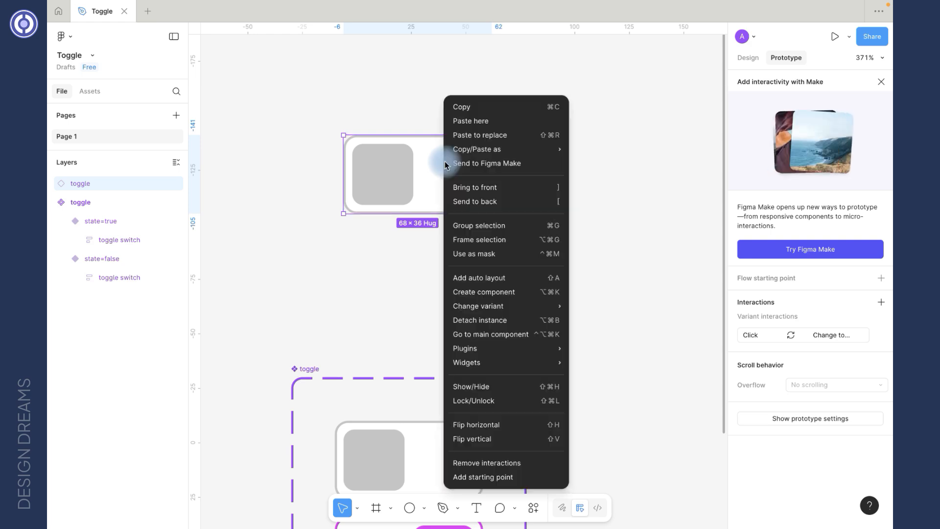
left_click(496, 240)
double_click(356, 127)
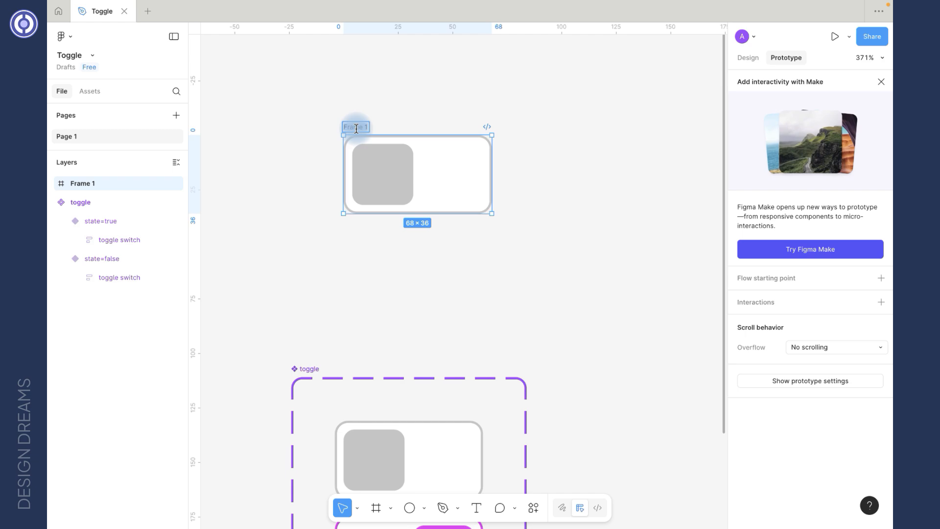
type("toggle button")
key("Return")
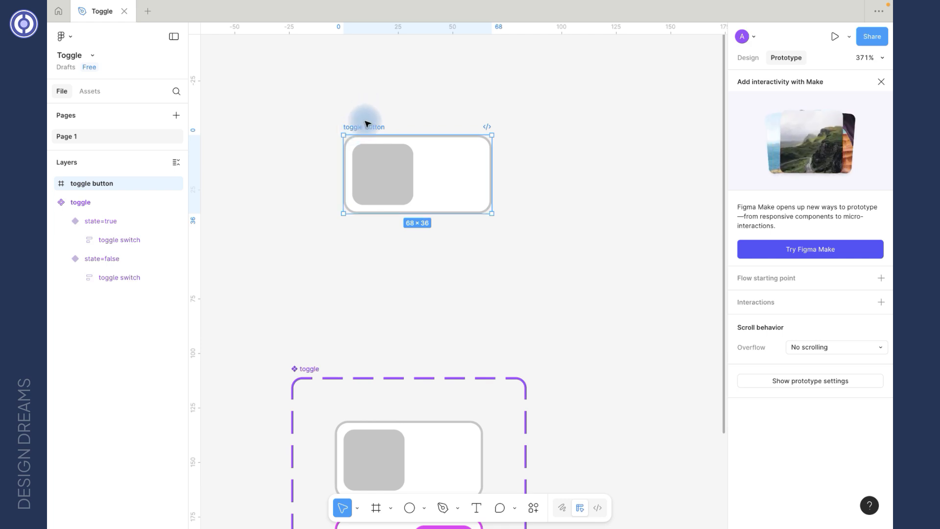
Step: Present the prototype and click the toggle repeatedly to test its switching
left_click(834, 38)
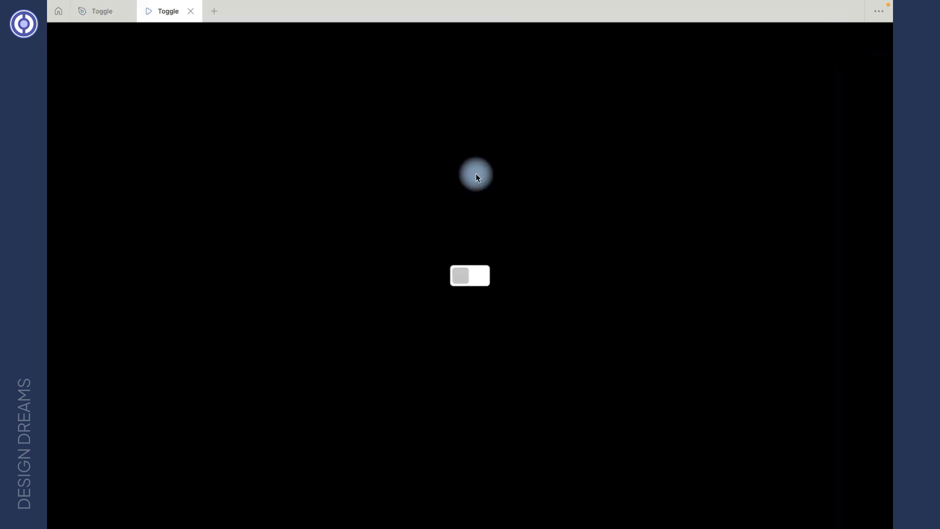
left_click(473, 276)
left_click(474, 276)
left_click(474, 276)
left_click(474, 276)
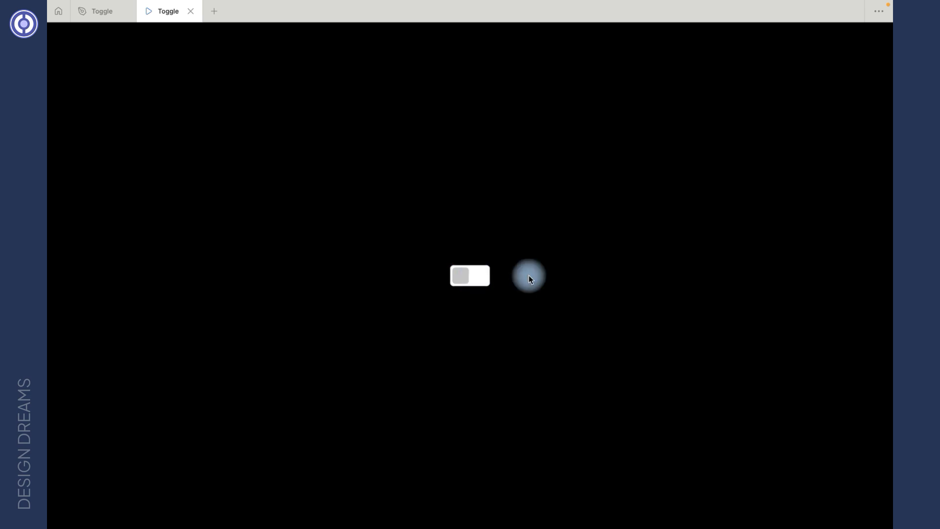